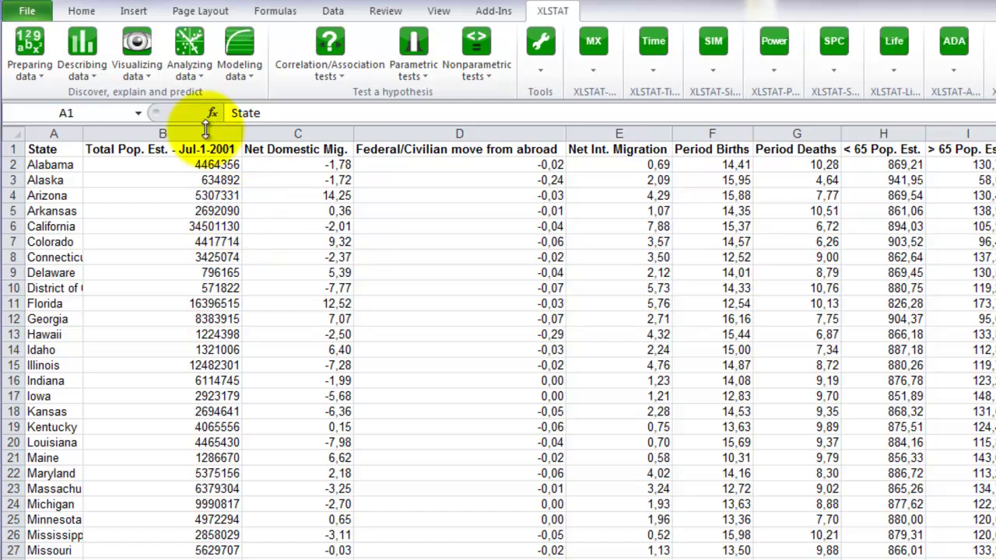
Start an agglomerative hierarchical clustering (AHC) from XLSTAT's Analyzing data menu.
{"action": "left_click", "coordinate": [191, 68]}
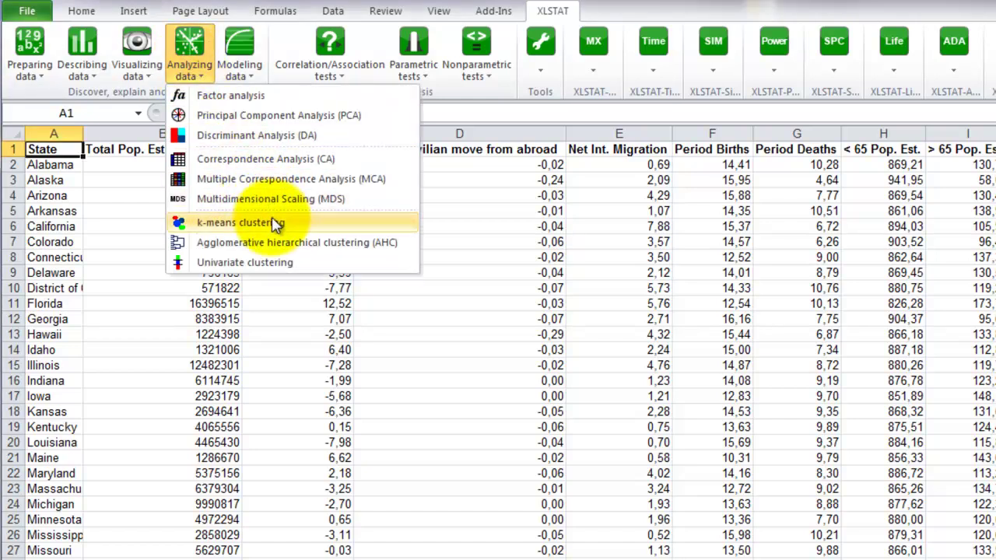
{"action": "left_click", "coordinate": [299, 246]}
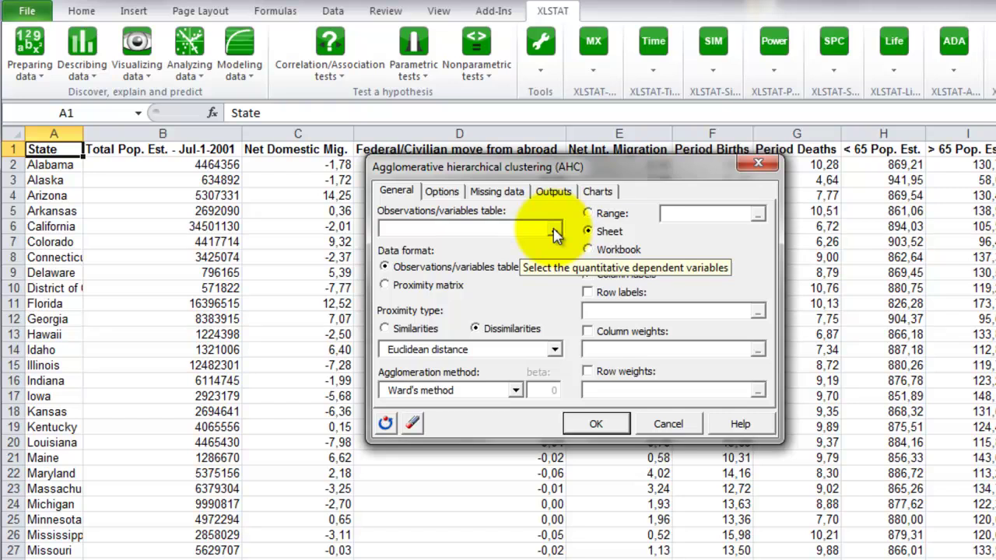
Select columns C to H of 'Data (rates x 1000)' as the observations/variables table.
{"action": "left_click", "coordinate": [556, 232]}
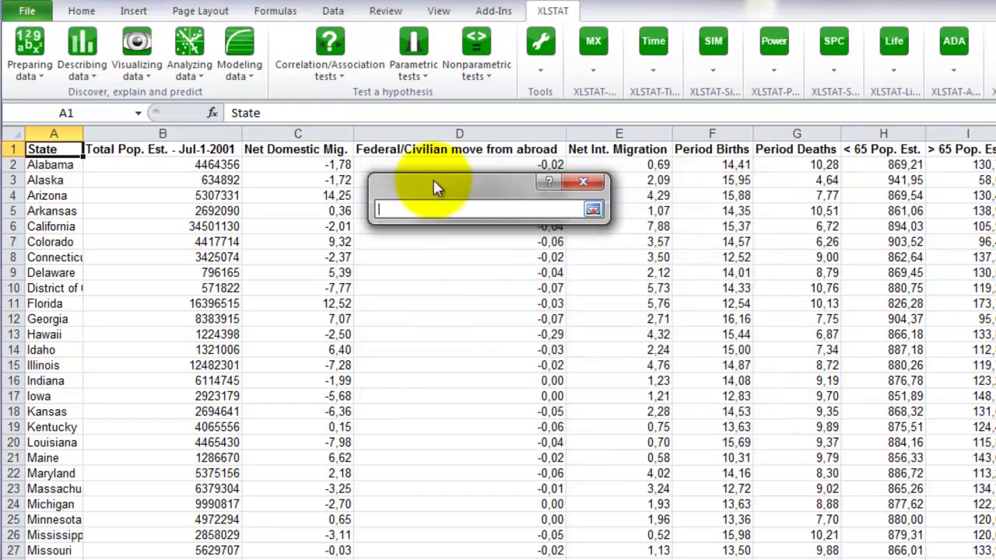
{"action": "left_click_drag", "start_coordinate": [323, 123], "coordinate": [842, 152]}
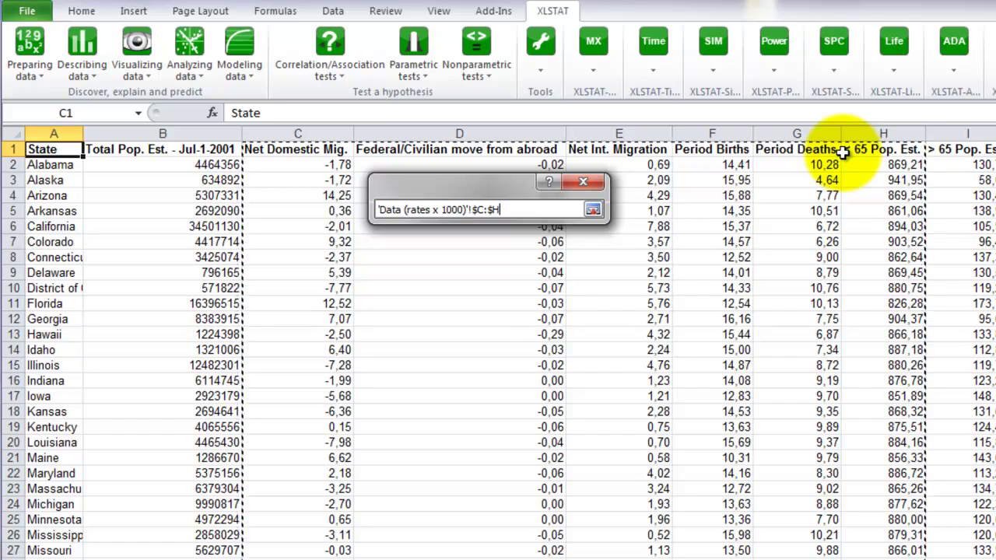
{"action": "key", "text": "Return"}
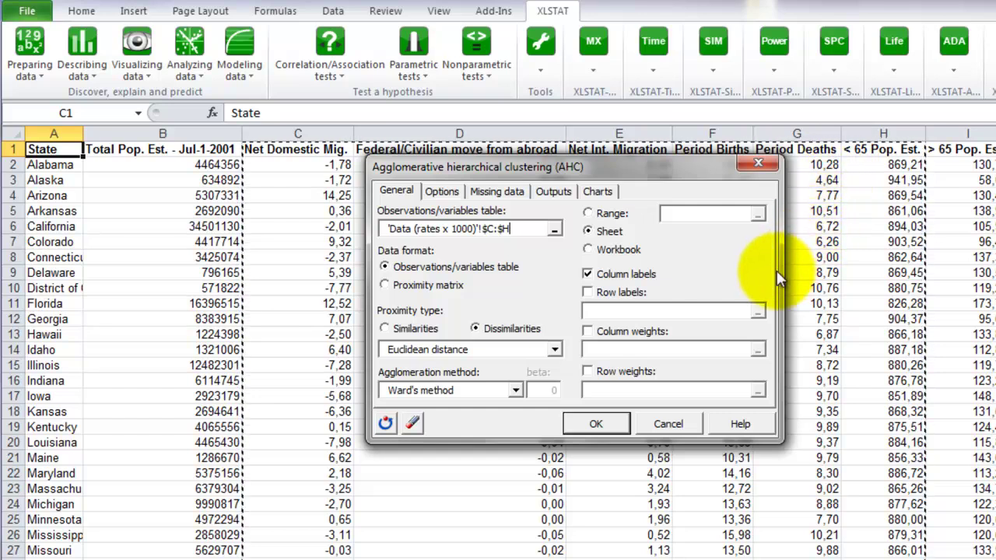
Keep Euclidean distance as the proximity measure and Ward's method for agglomeration.
{"action": "left_click", "coordinate": [555, 351]}
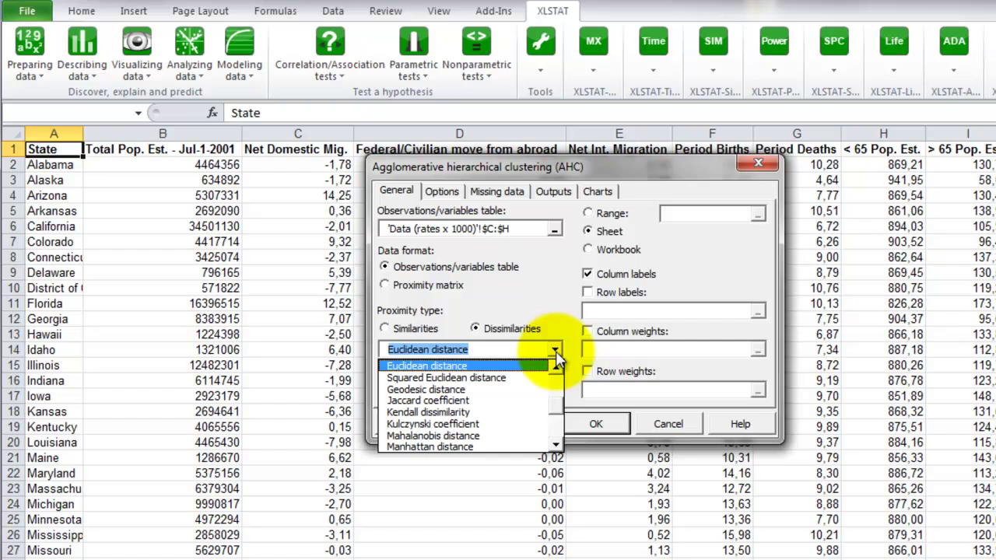
{"action": "left_click", "coordinate": [557, 356]}
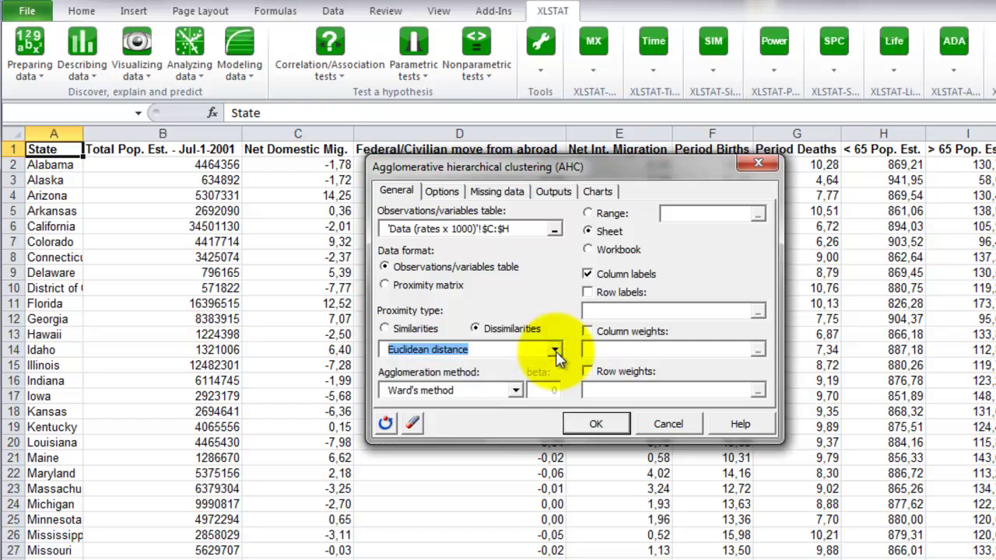
{"action": "left_click", "coordinate": [516, 389]}
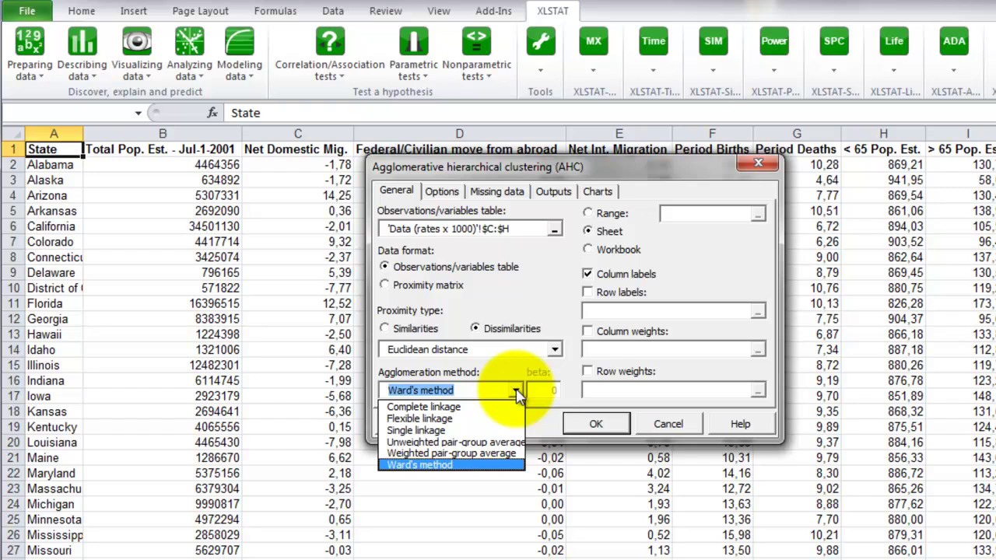
{"action": "left_click", "coordinate": [518, 394]}
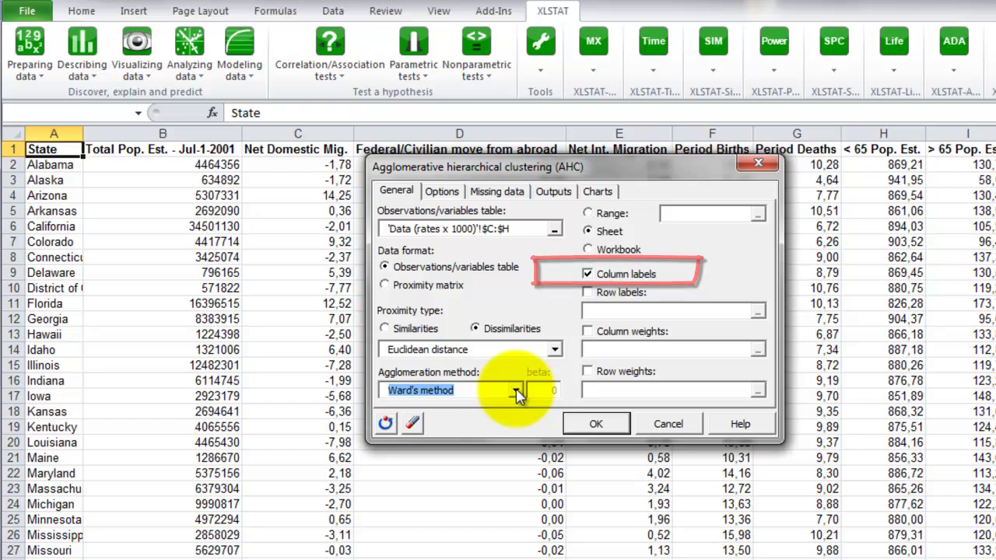
Enable row labels using the state names in column A.
{"action": "left_click", "coordinate": [589, 294]}
{"action": "left_click", "coordinate": [757, 311]}
{"action": "left_click", "coordinate": [51, 131]}
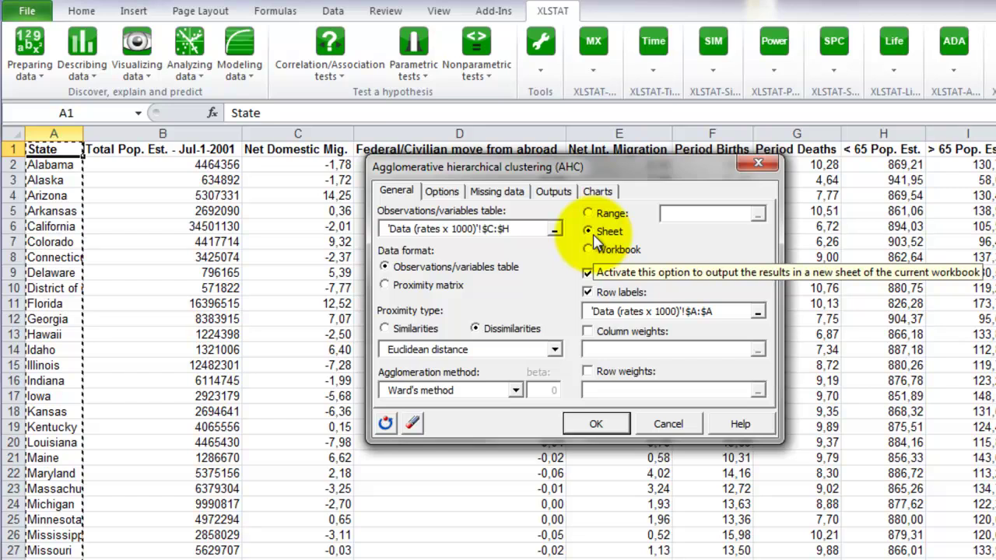
{"action": "left_click", "coordinate": [443, 192]}
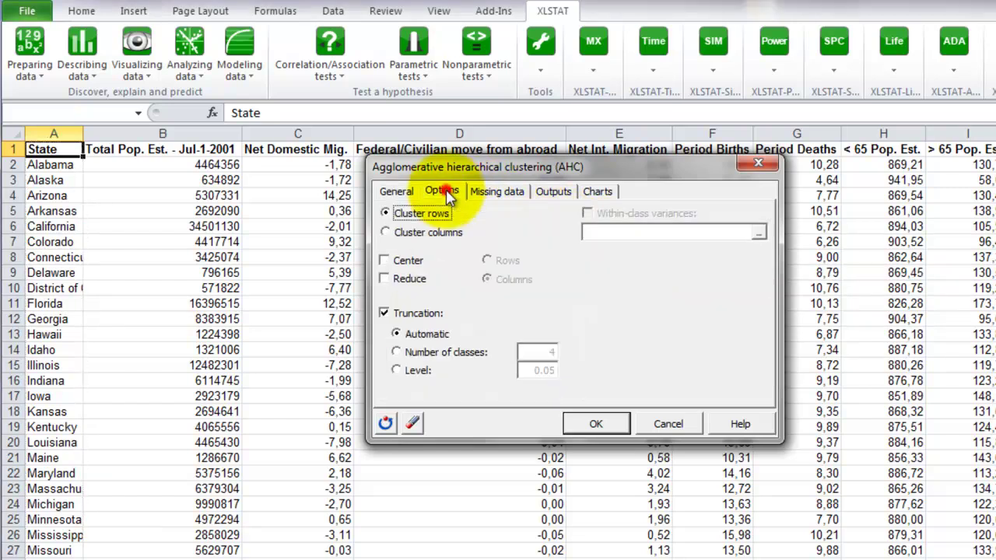
Center and reduce the variables, leaving missing-data handling unchanged.
{"action": "left_click", "coordinate": [385, 261]}
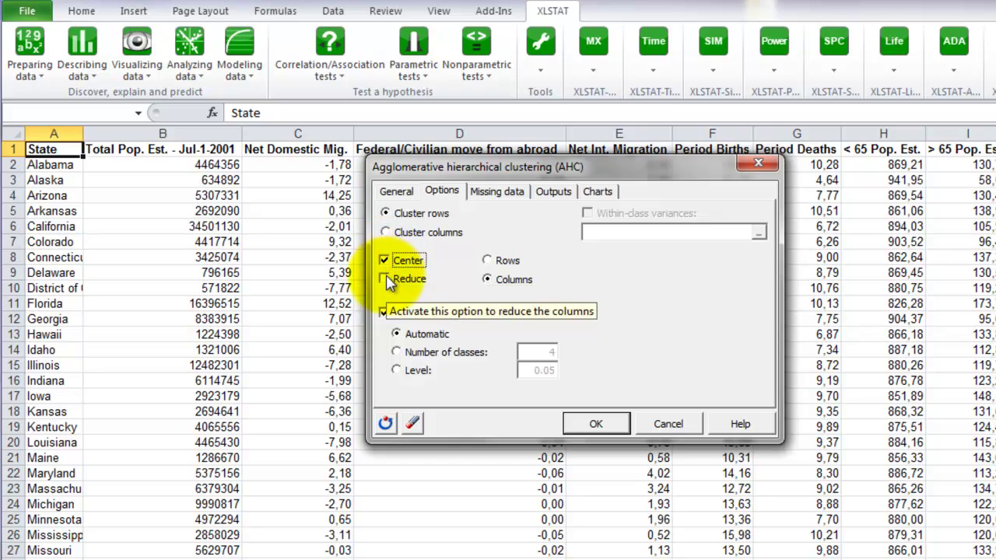
{"action": "left_click", "coordinate": [388, 282]}
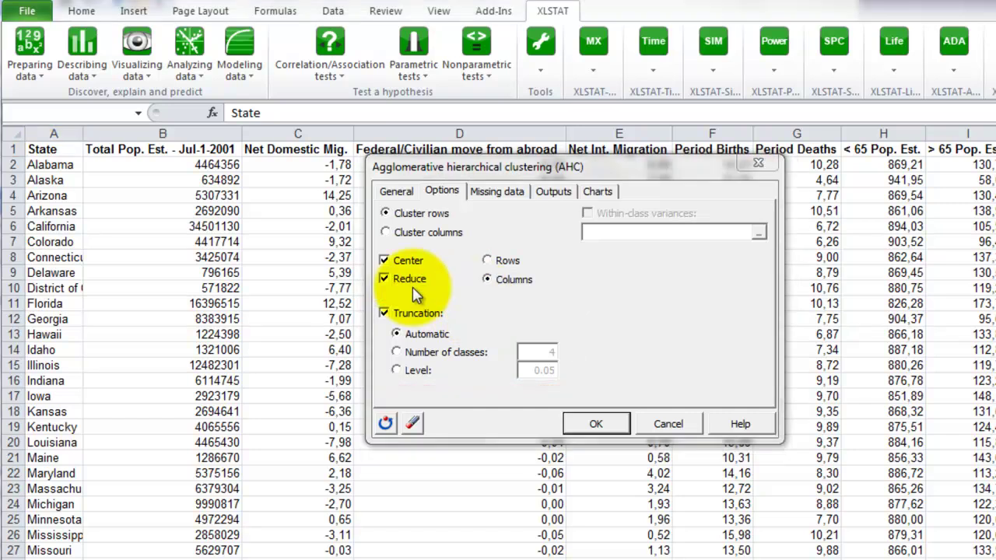
{"action": "left_click", "coordinate": [502, 199]}
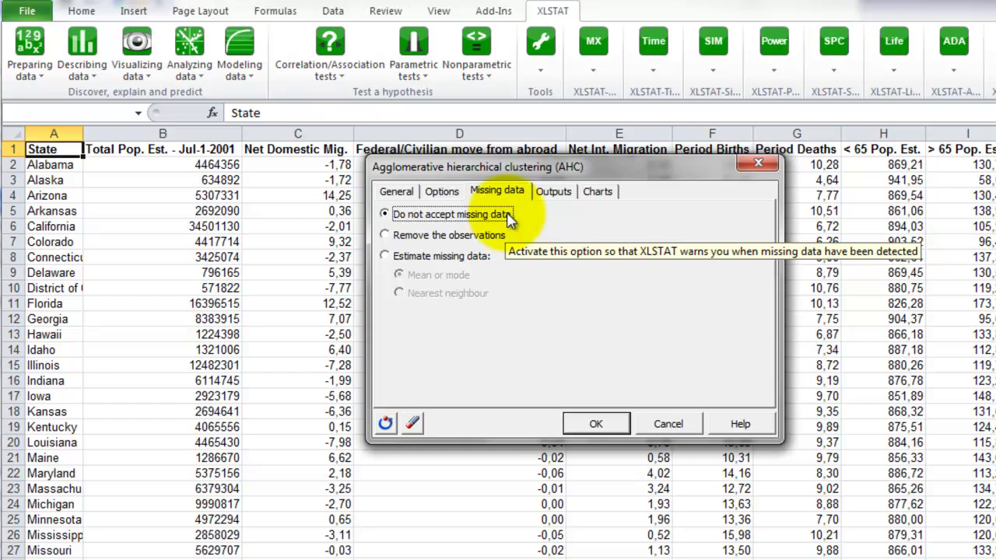
Keep all outputs, the levels bar chart and vertical dendrograms, and run the AHC.
{"action": "left_click", "coordinate": [554, 192]}
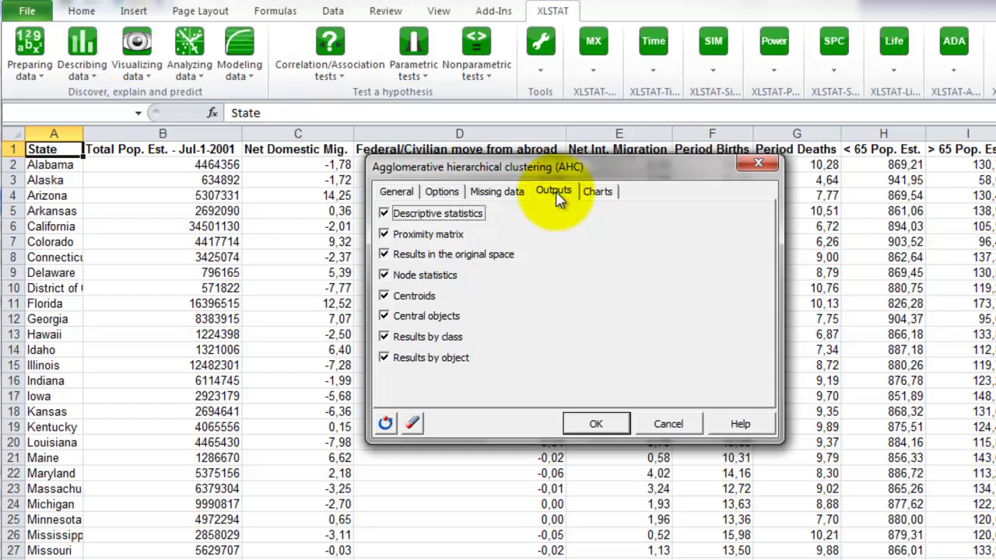
{"action": "left_click", "coordinate": [611, 198]}
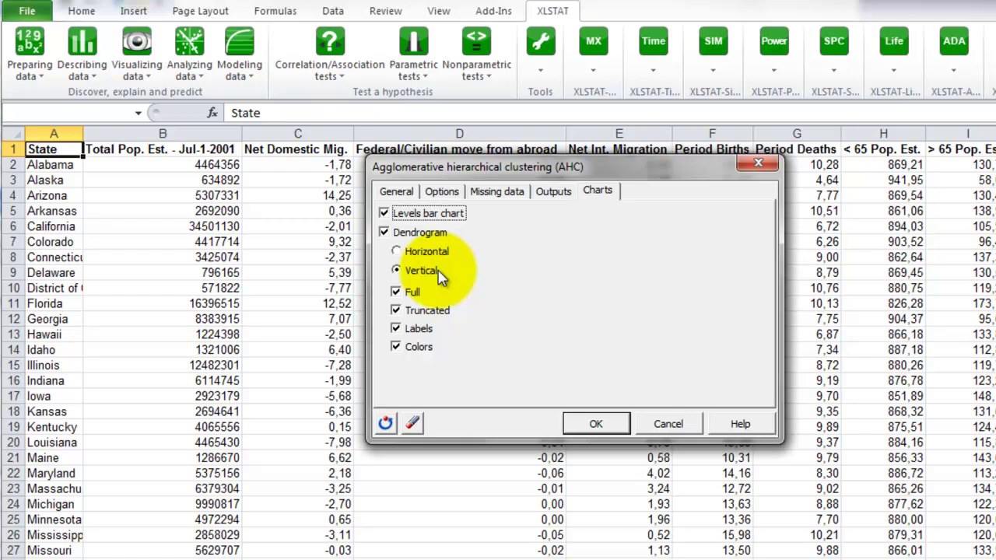
{"action": "left_click", "coordinate": [589, 427]}
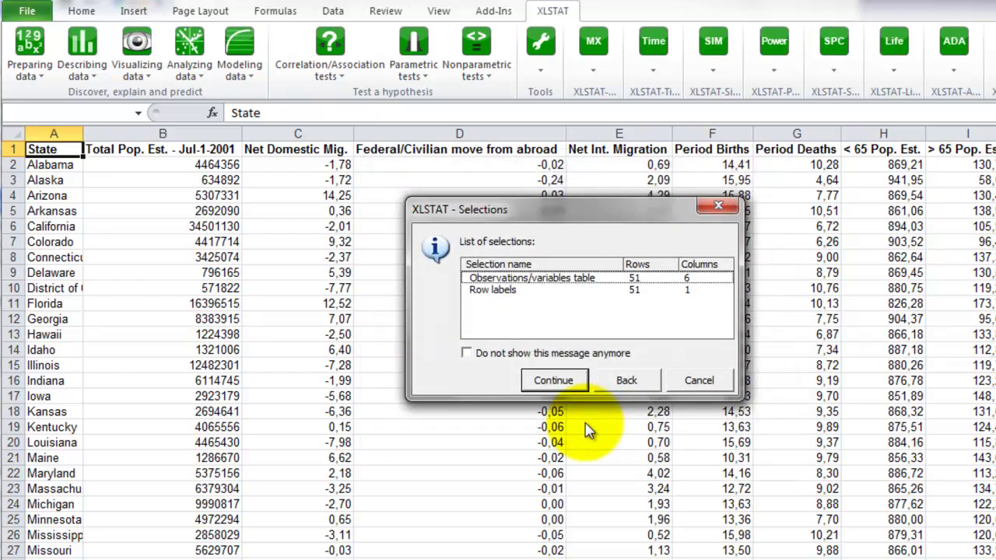
Confirm the 51×6 data and 51×1 row-label selections to produce the AHC2 sheet.
{"action": "left_click", "coordinate": [554, 380]}
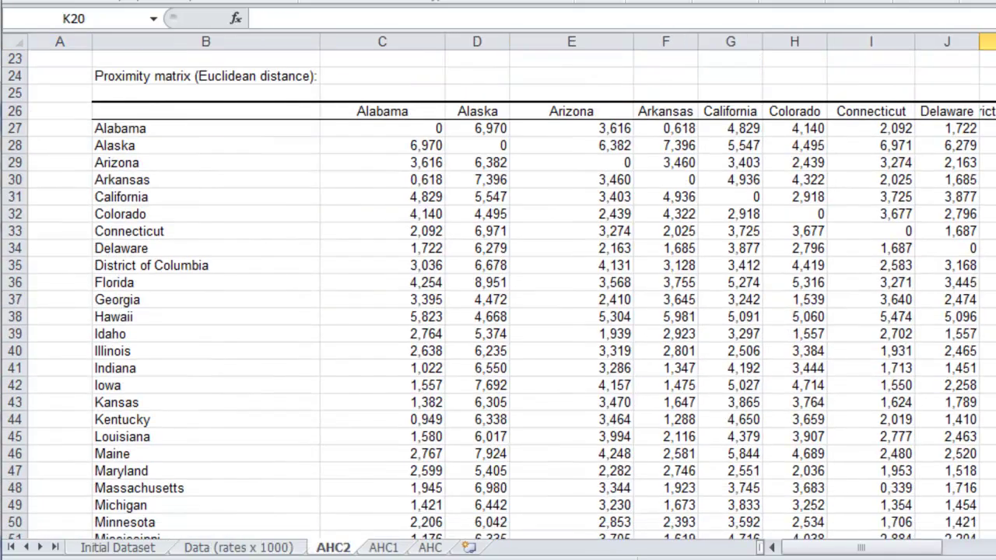
{"action": "scroll", "coordinate": [498, 295], "scroll_direction": "down", "scroll_amount": 1}
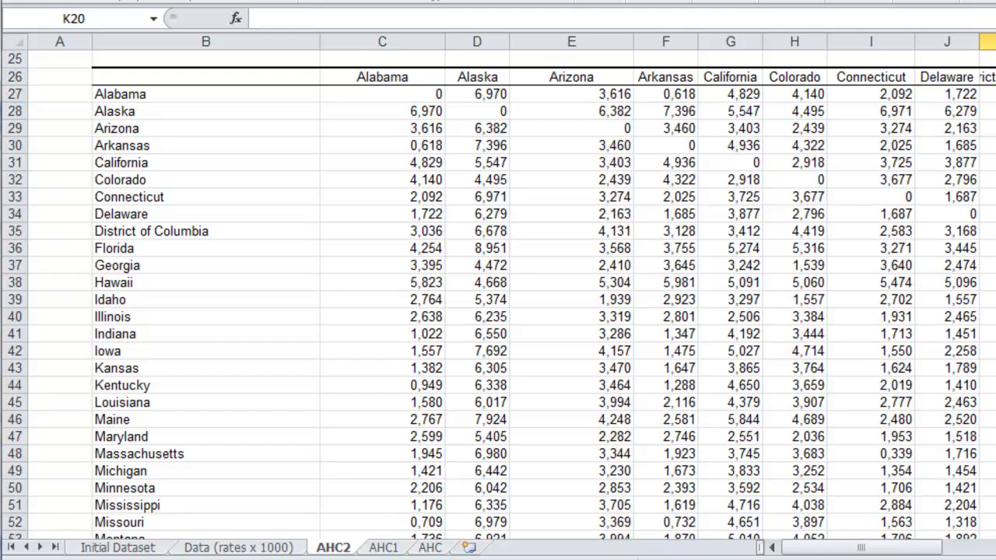
Scroll past the node statistics to the Levels bar chart, whose final node reaches about 80.
{"action": "scroll", "coordinate": [498, 296], "scroll_direction": "down", "scroll_amount": 5}
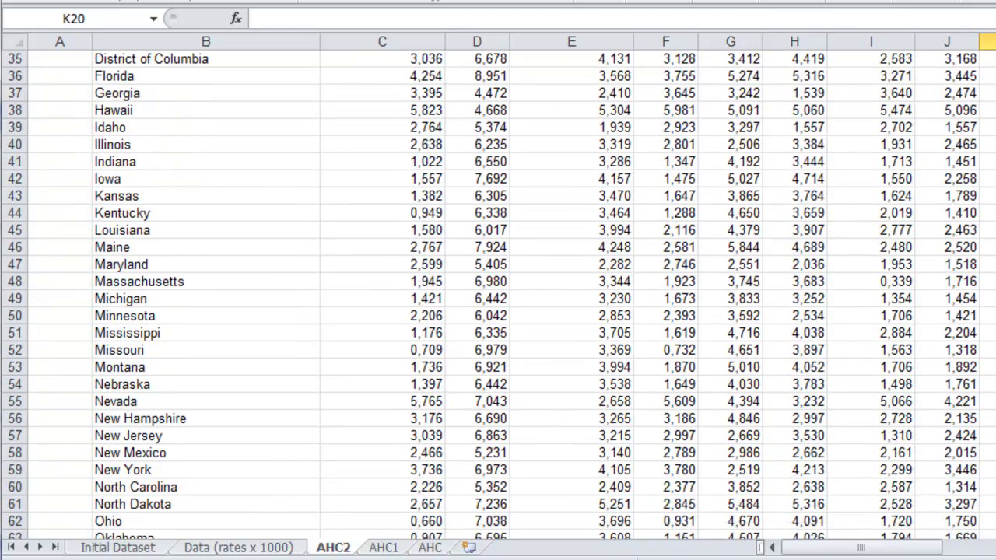
{"action": "scroll", "coordinate": [498, 295], "scroll_direction": "down", "scroll_amount": 12}
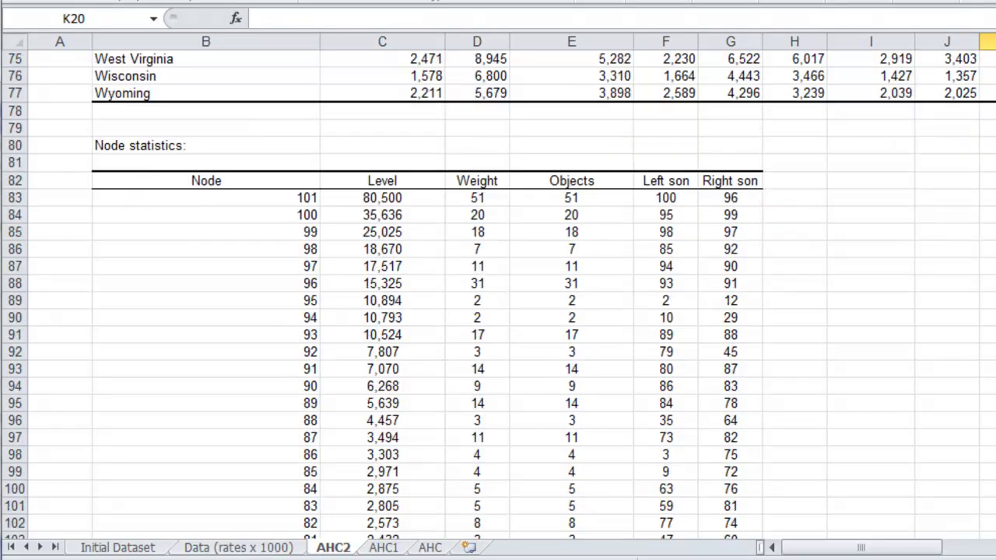
{"action": "scroll", "coordinate": [498, 295], "scroll_direction": "down", "scroll_amount": 1}
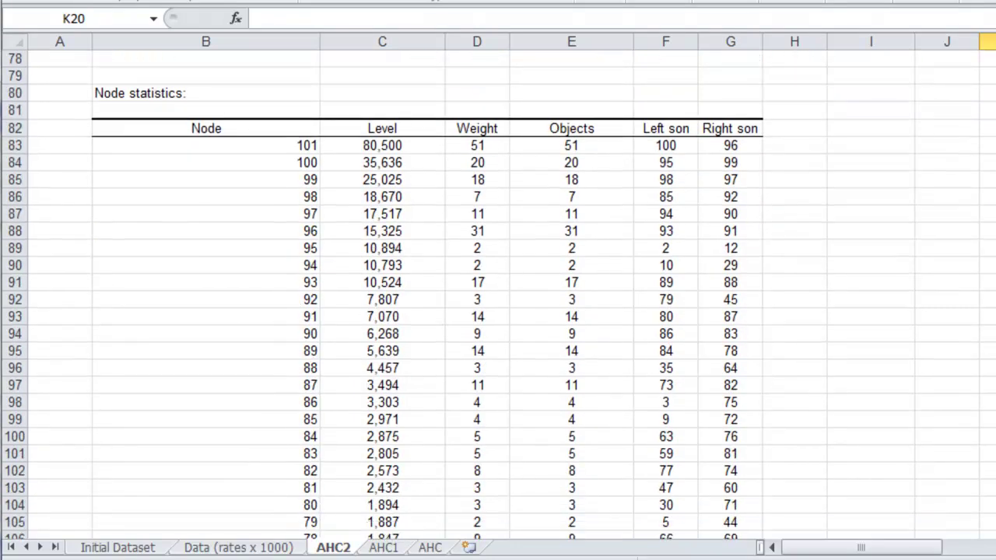
{"action": "scroll", "coordinate": [498, 296], "scroll_direction": "down", "scroll_amount": 1}
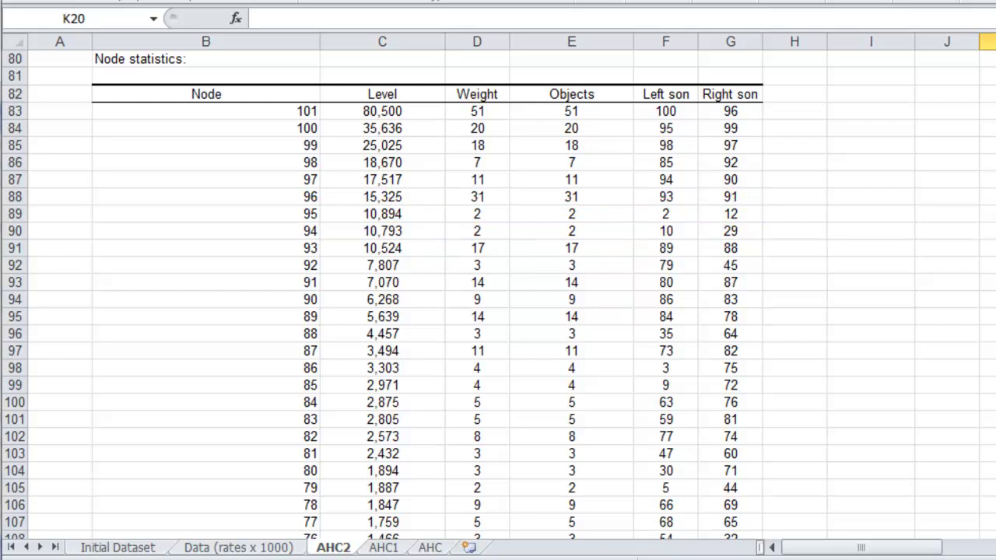
{"action": "scroll", "coordinate": [498, 296], "scroll_direction": "down", "scroll_amount": 18}
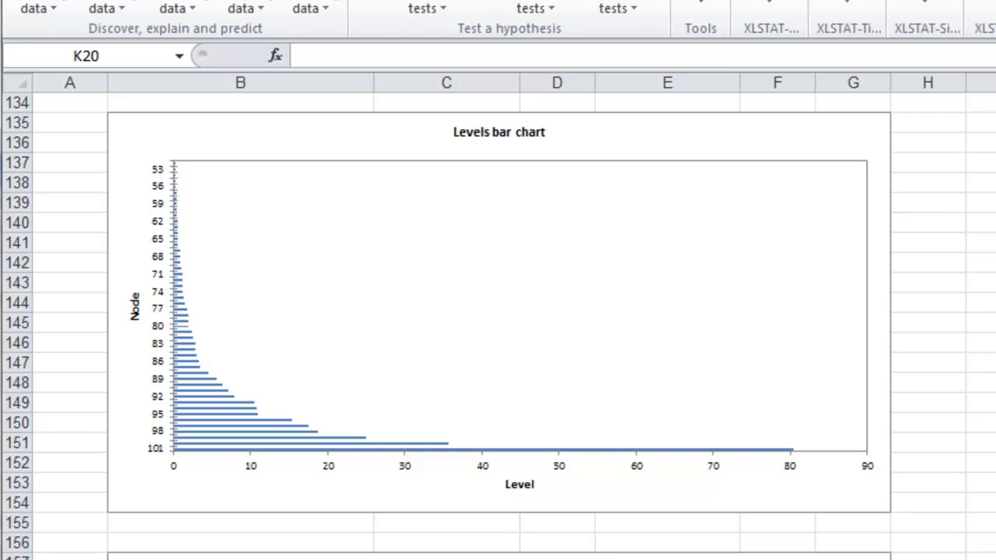
Scroll to the full dendrogram and then the truncated dendrogram with classes C1–C3.
{"action": "scroll", "coordinate": [134, 308], "scroll_direction": "down", "scroll_amount": 7}
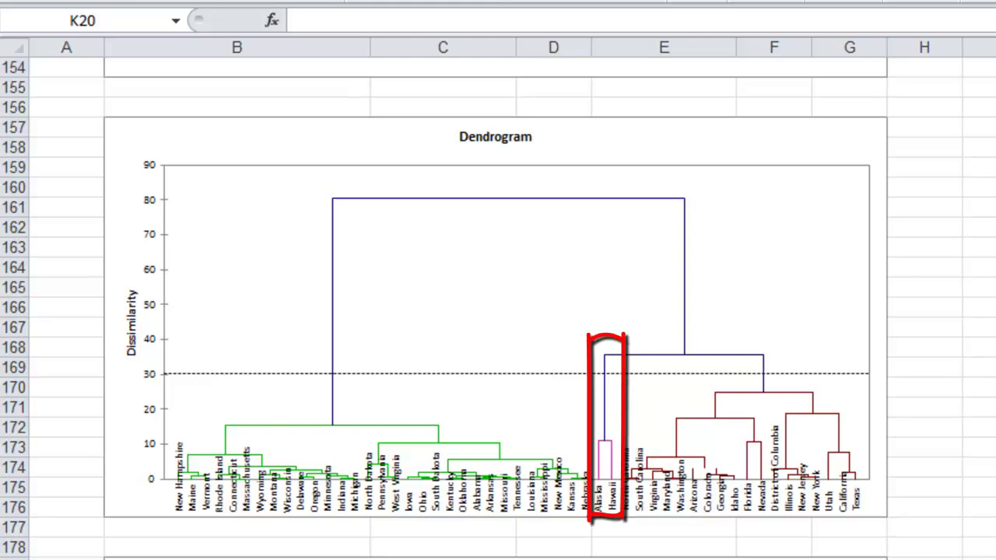
{"action": "scroll", "coordinate": [498, 312], "scroll_direction": "down", "scroll_amount": 7}
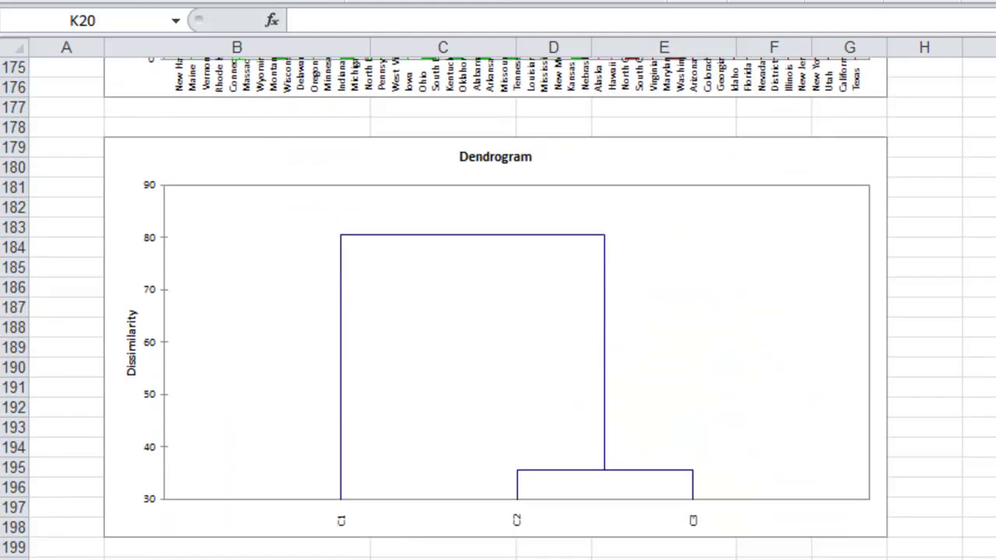
Scroll through the variance decomposition and class results to the Results by object table.
{"action": "scroll", "coordinate": [498, 311], "scroll_direction": "down", "scroll_amount": 8}
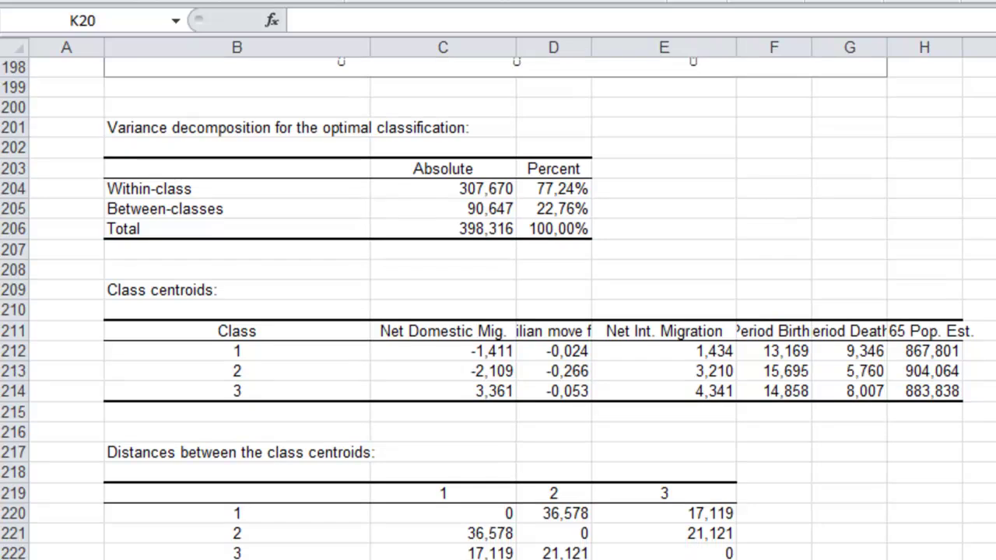
{"action": "scroll", "coordinate": [498, 311], "scroll_direction": "down", "scroll_amount": 1}
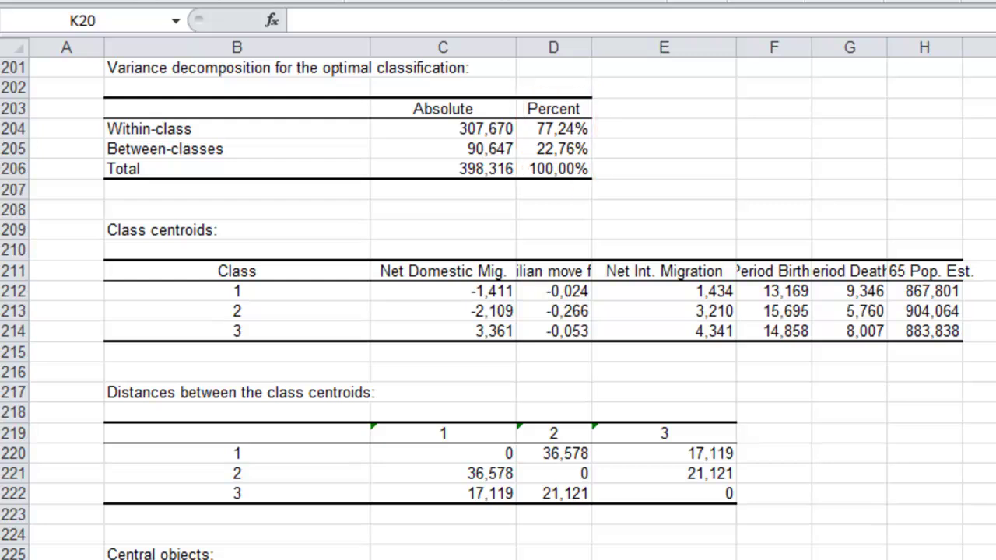
{"action": "scroll", "coordinate": [498, 311], "scroll_direction": "down", "scroll_amount": 8}
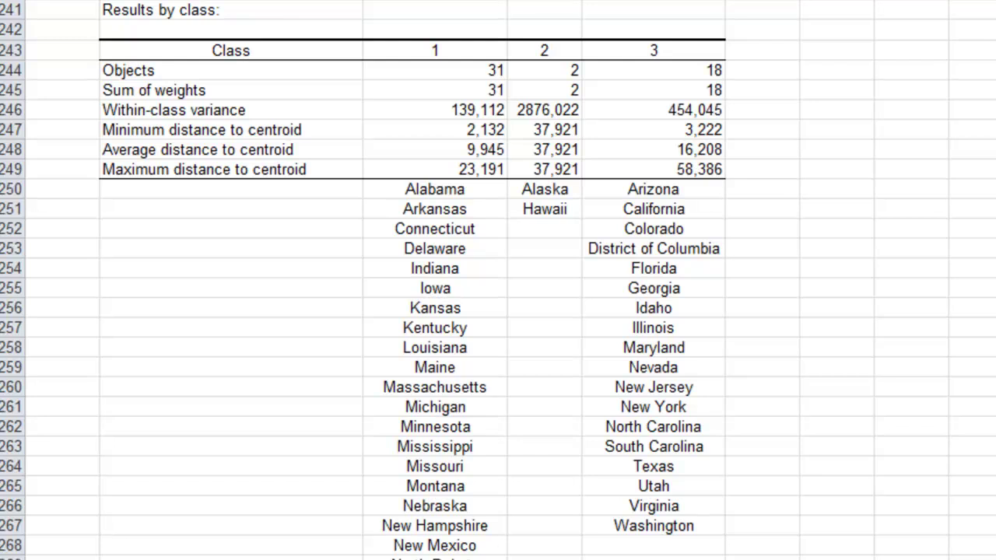
{"action": "scroll", "coordinate": [497, 280], "scroll_direction": "down", "scroll_amount": 9}
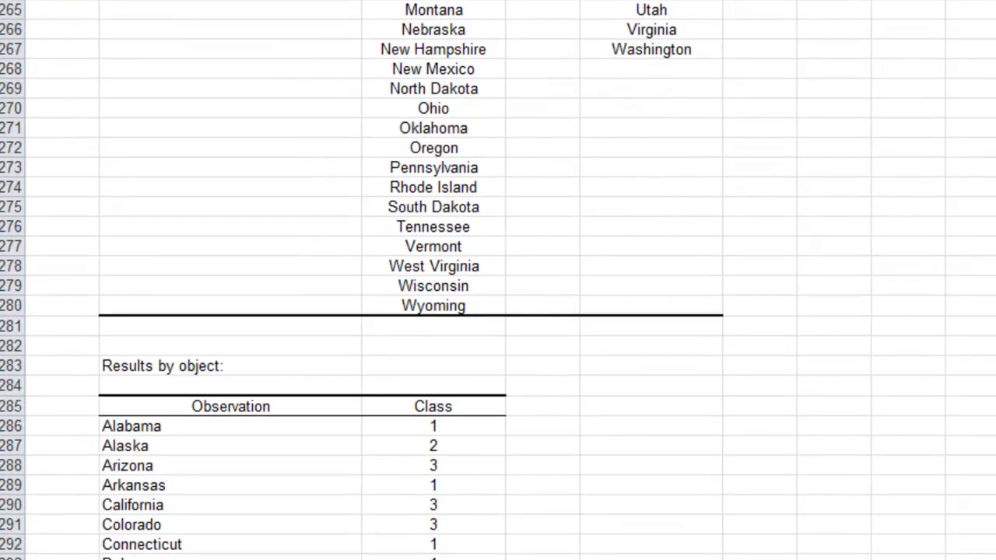
{"action": "scroll", "coordinate": [498, 280], "scroll_direction": "down", "scroll_amount": 5}
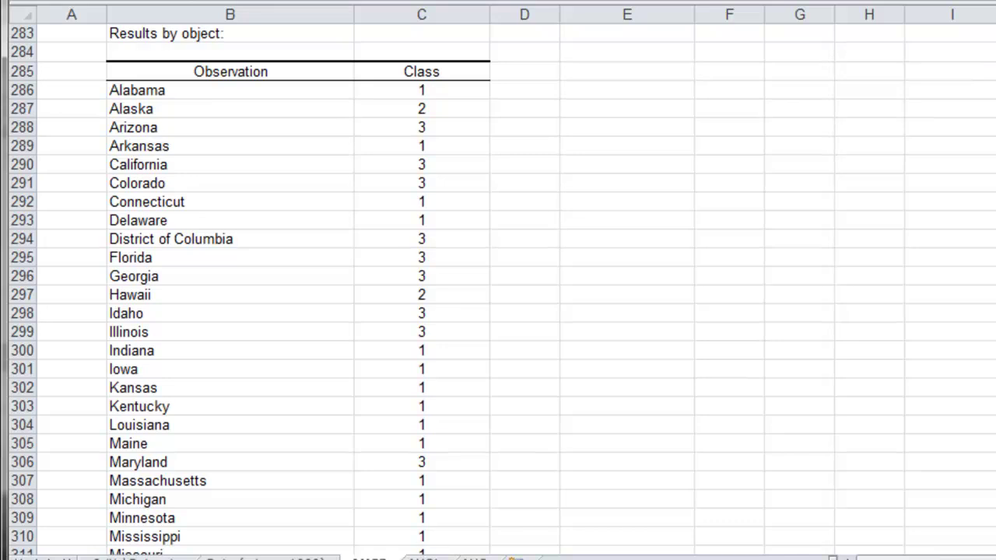